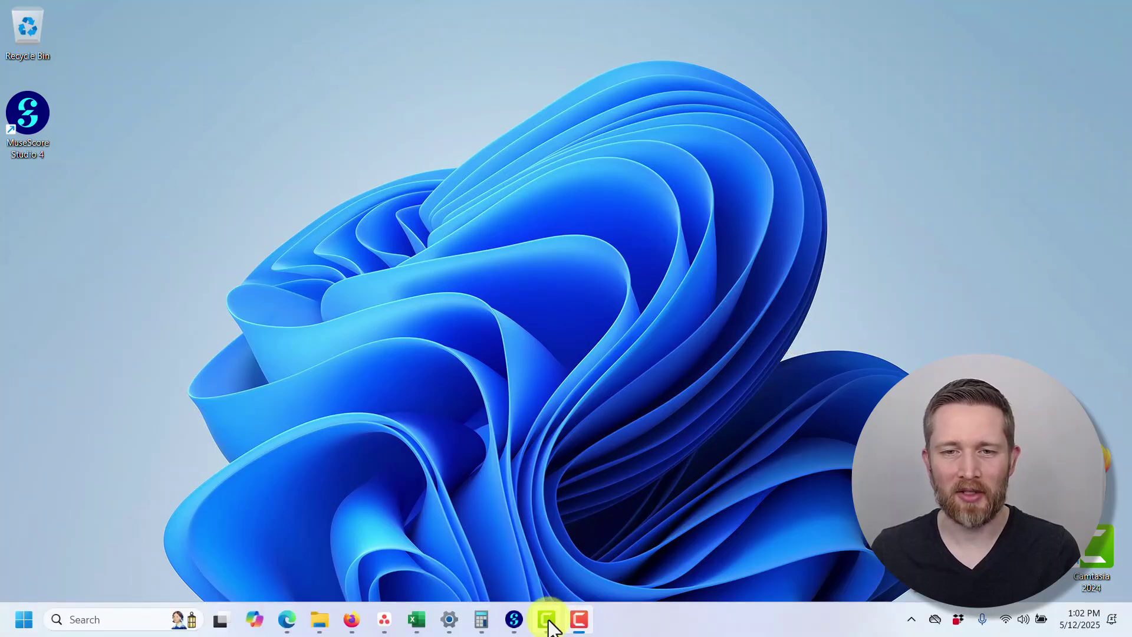
Bring the MuseScore Studio window with the 'How to Change Note Size' score to the front.
{"action": "left_click", "coordinate": [513, 618]}
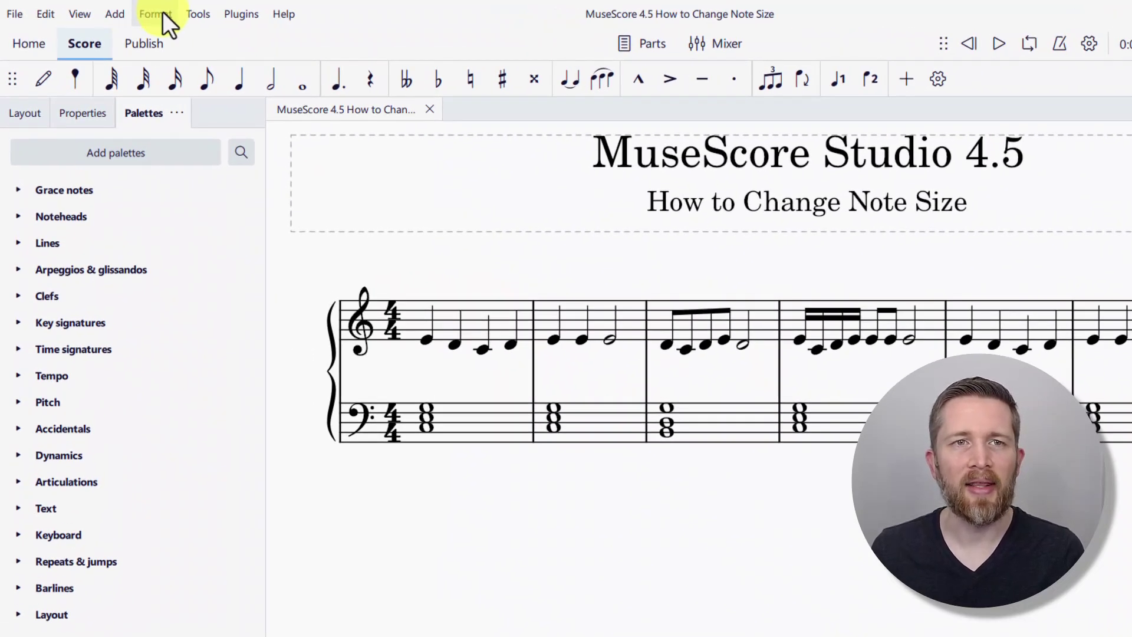
Open Format > Page settings and move the dialog aside so the score stays visible.
{"action": "left_click", "coordinate": [163, 12]}
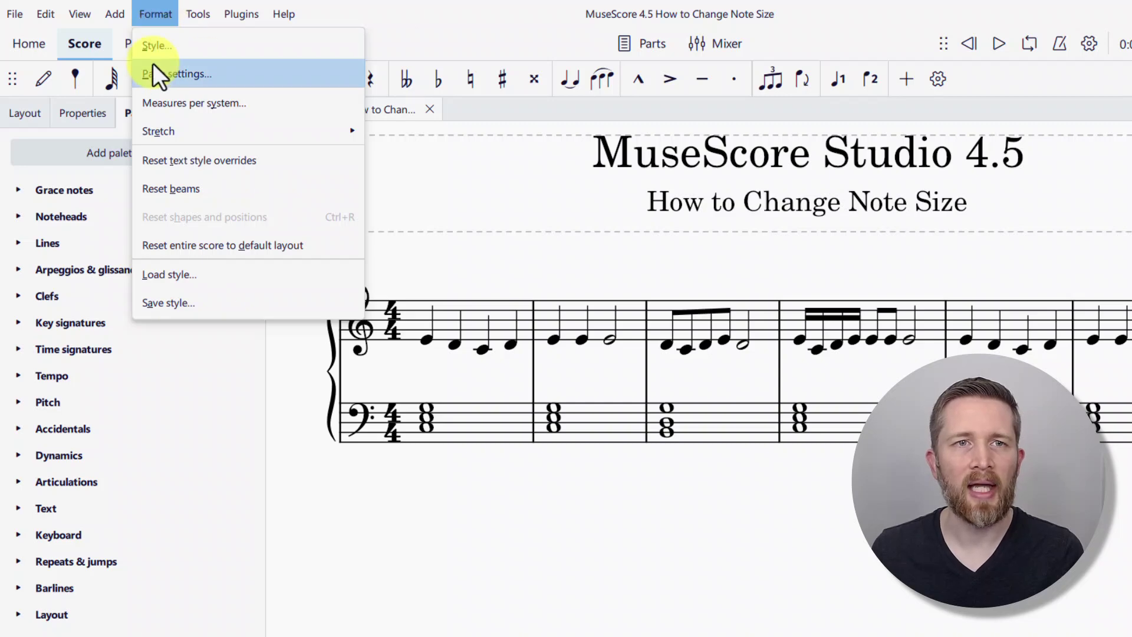
{"action": "left_click", "coordinate": [157, 79]}
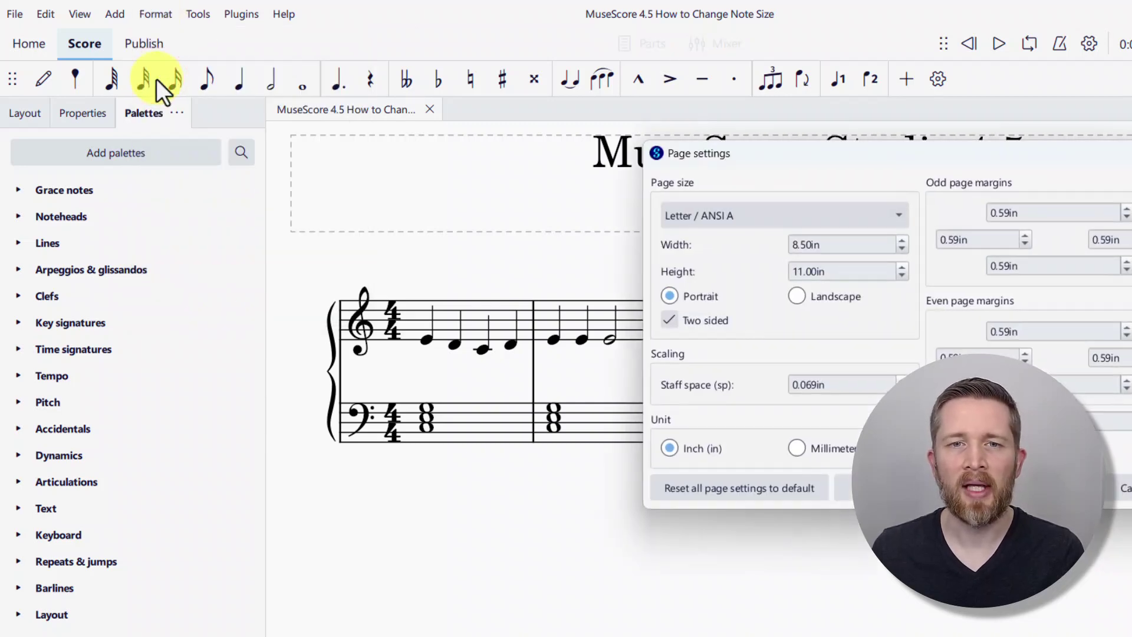
{"action": "left_click_drag", "start_coordinate": [806, 160], "coordinate": [761, 175]}
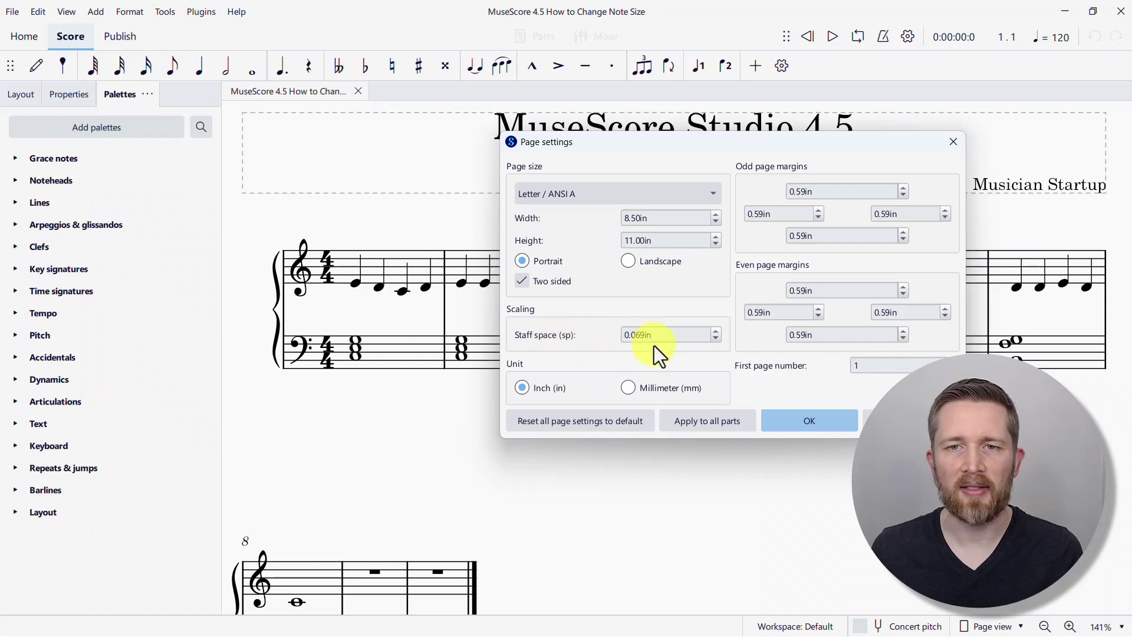
Step the staff space up from 0.069in to preview larger notes.
{"action": "left_click", "coordinate": [716, 331]}
{"action": "left_click", "coordinate": [717, 331]}
{"action": "left_click", "coordinate": [716, 331]}
{"action": "left_click", "coordinate": [717, 331]}
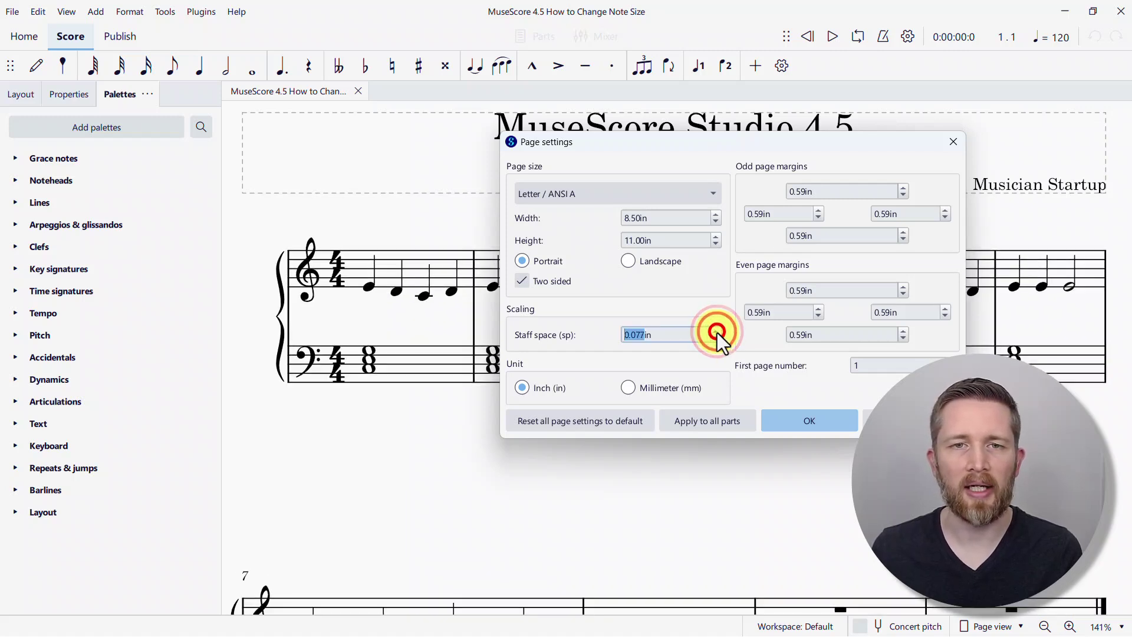
{"action": "left_click", "coordinate": [717, 332]}
{"action": "left_click", "coordinate": [717, 331]}
{"action": "left_click", "coordinate": [717, 331]}
{"action": "left_click", "coordinate": [717, 333]}
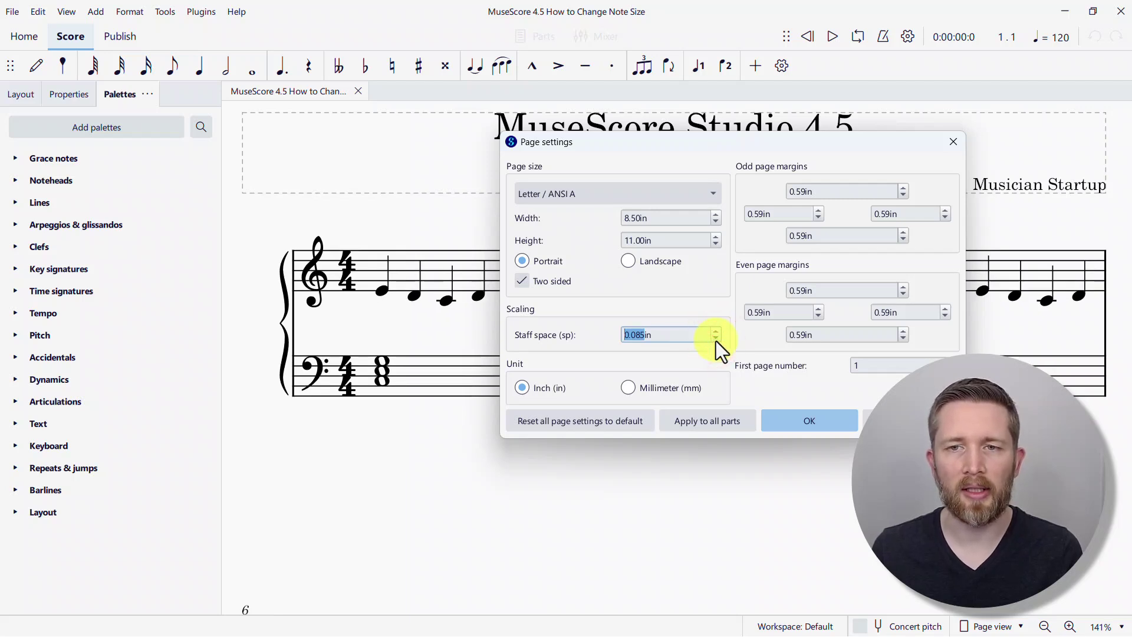
Step the staff space back down, settling on 0.079in.
{"action": "left_click", "coordinate": [716, 339]}
{"action": "left_click", "coordinate": [716, 339]}
{"action": "left_click", "coordinate": [716, 339]}
{"action": "left_click", "coordinate": [716, 339]}
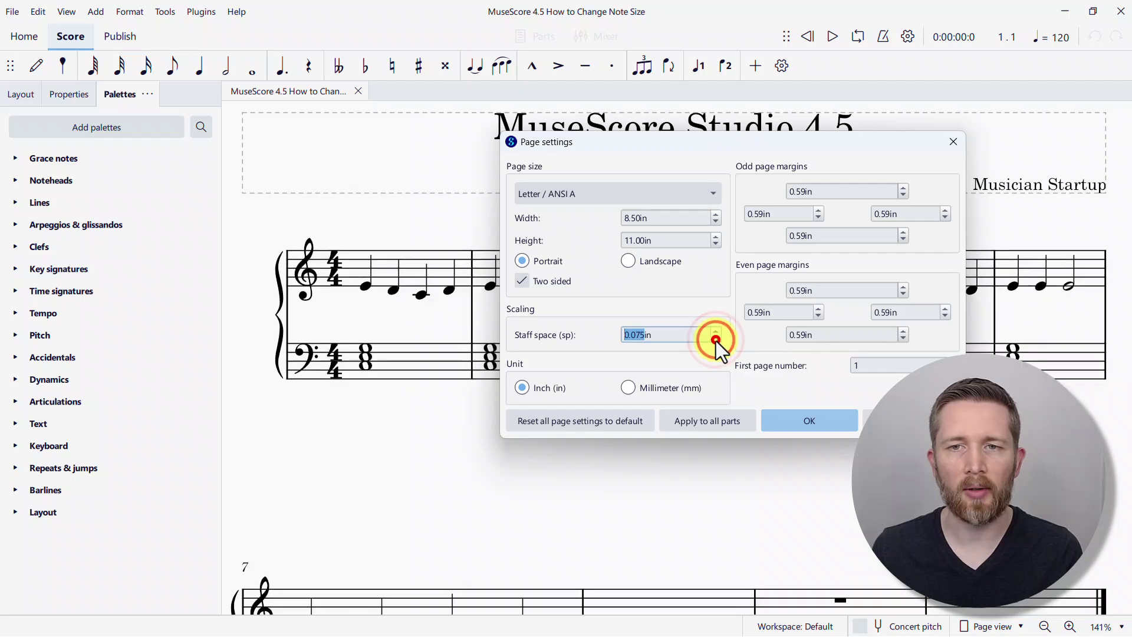
{"action": "left_click", "coordinate": [716, 339]}
{"action": "left_click", "coordinate": [715, 341]}
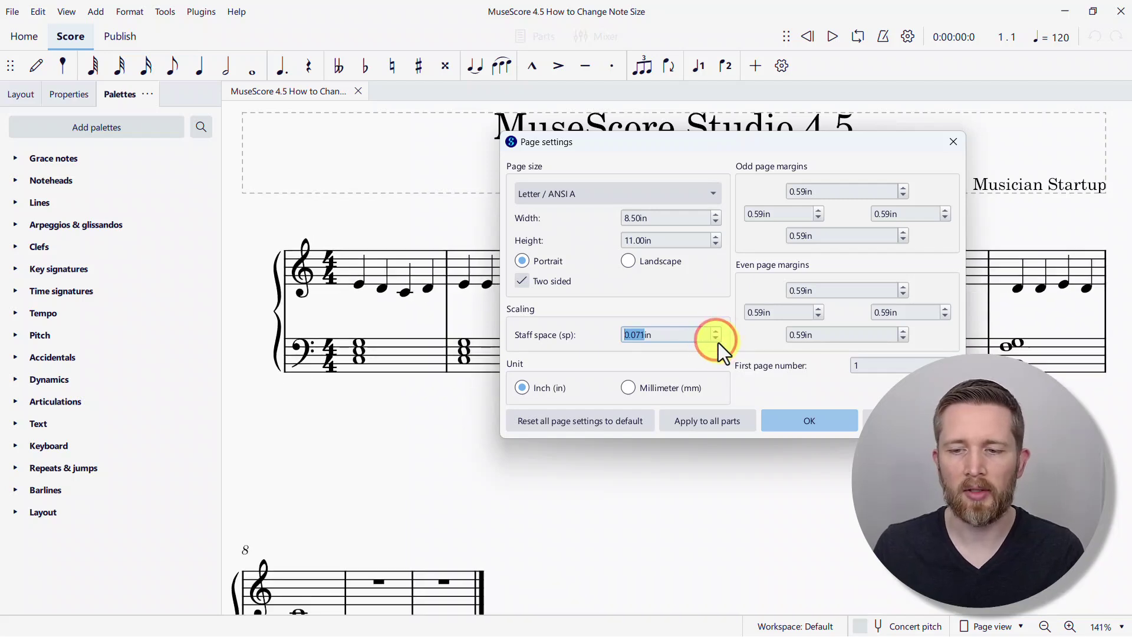
{"action": "left_click", "coordinate": [718, 342]}
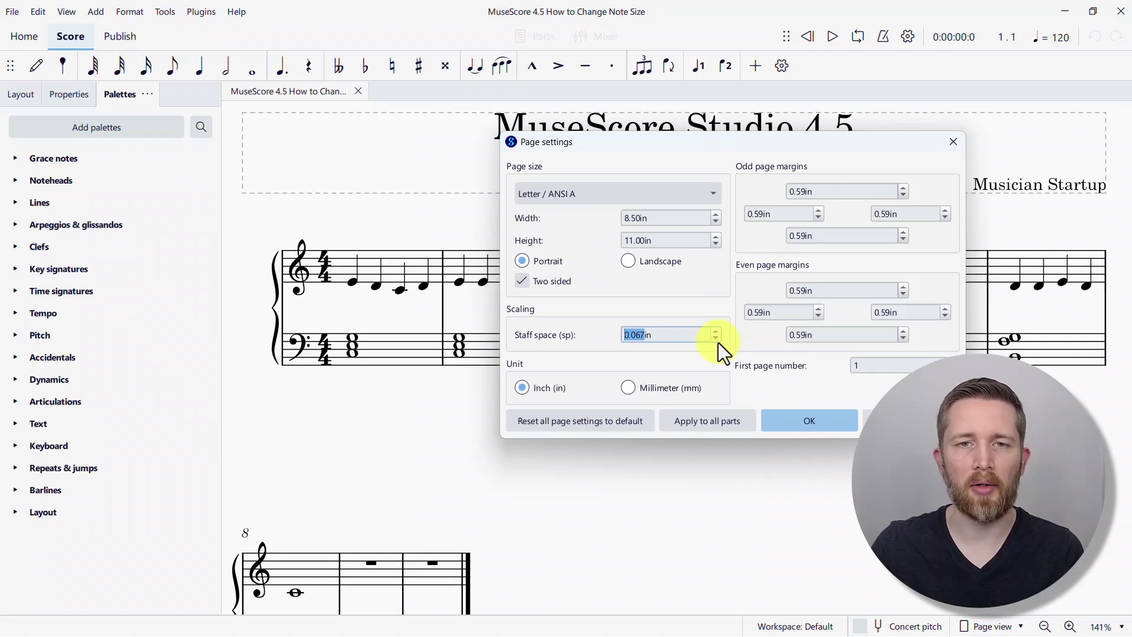
{"action": "scroll", "coordinate": [718, 342], "scroll_direction": "up", "scroll_amount": 2}
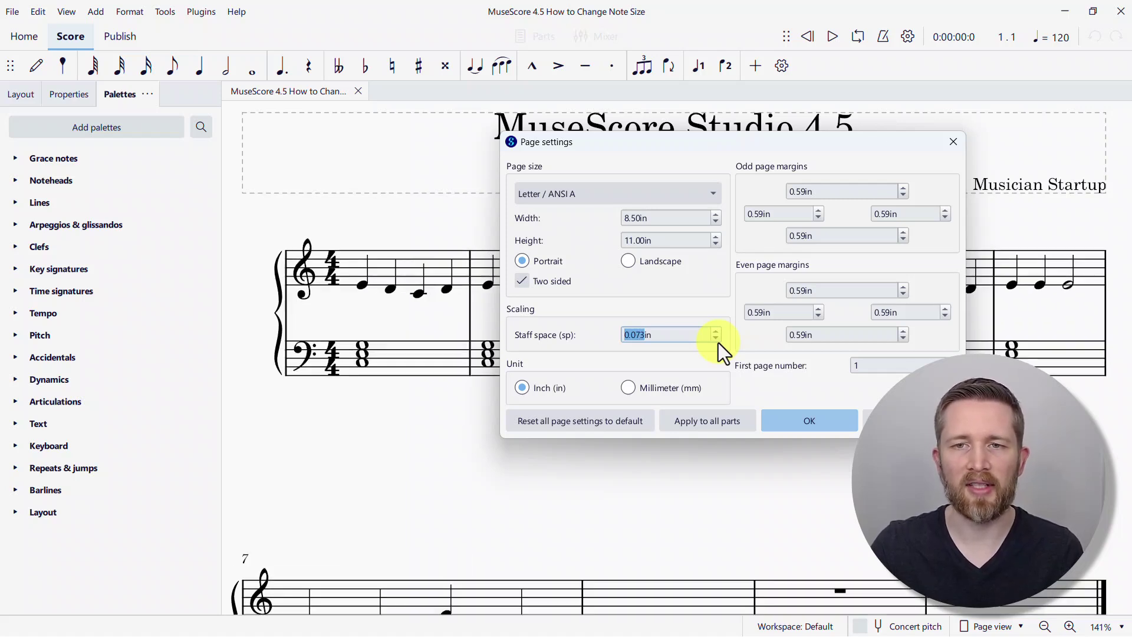
{"action": "scroll", "coordinate": [718, 342], "scroll_direction": "up", "scroll_amount": 3}
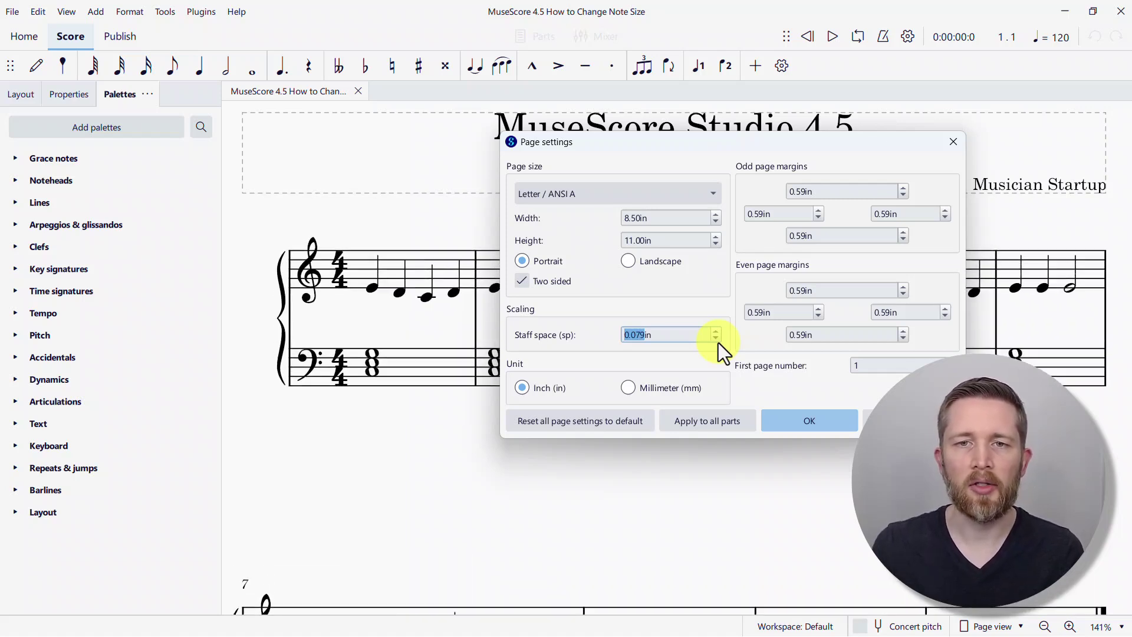
{"action": "mouse_move", "coordinate": [646, 334]}
{"action": "left_mouse_down"}
{"action": "mouse_move", "coordinate": [625, 335]}
{"action": "mouse_move", "coordinate": [653, 330]}
{"action": "left_mouse_up"}
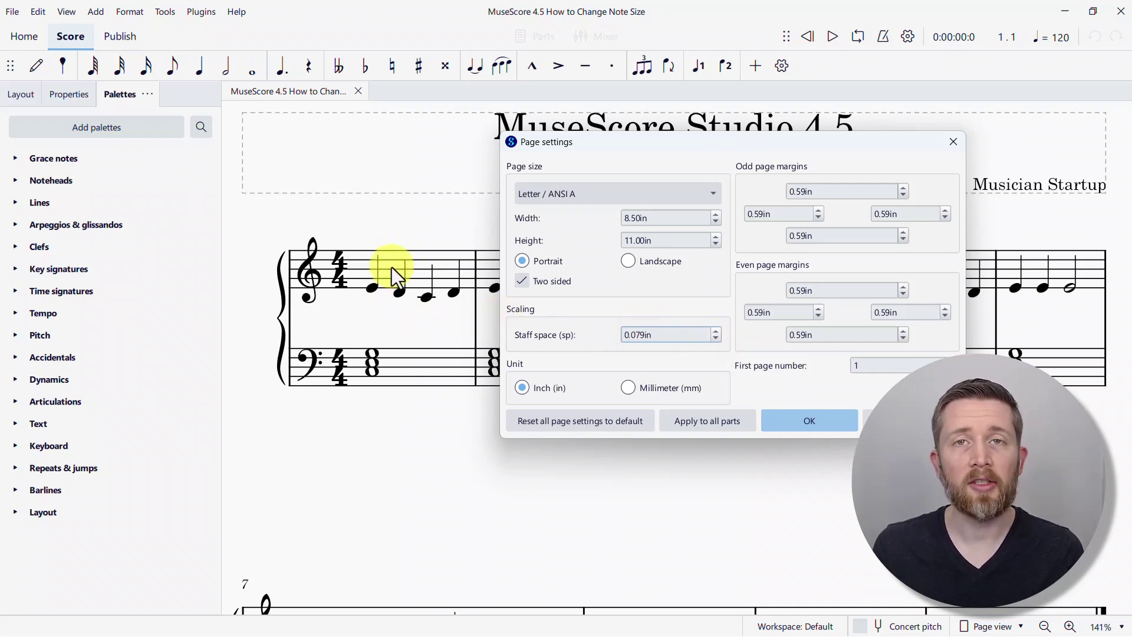
Apply the 0.079in staff space and select measure 1 of the treble staff.
{"action": "left_click", "coordinate": [815, 420]}
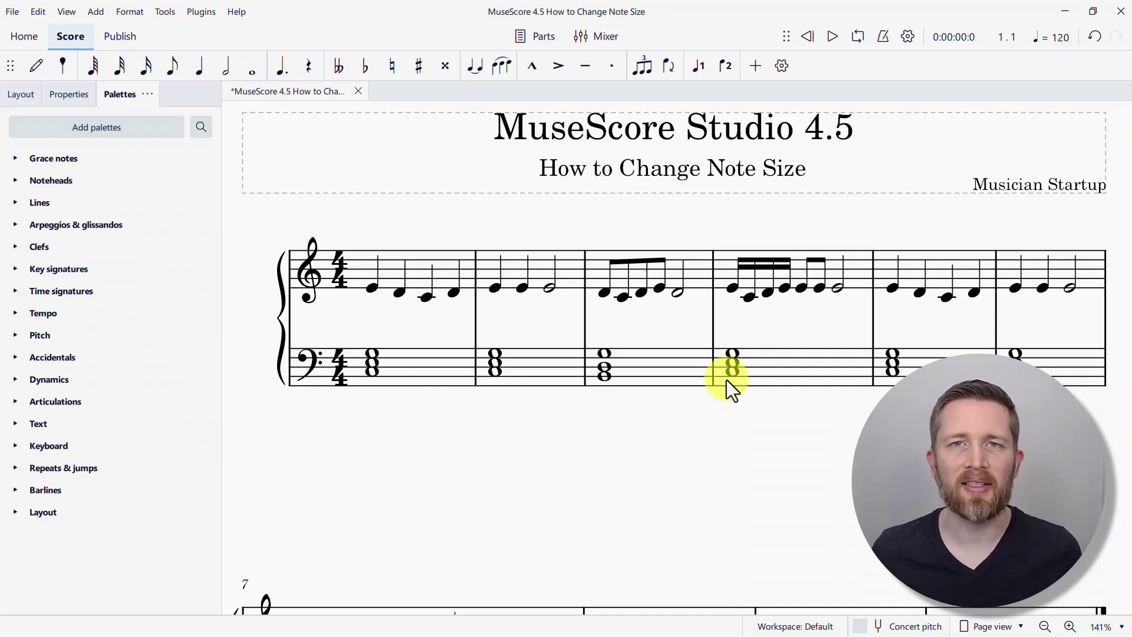
{"action": "left_click", "coordinate": [420, 267]}
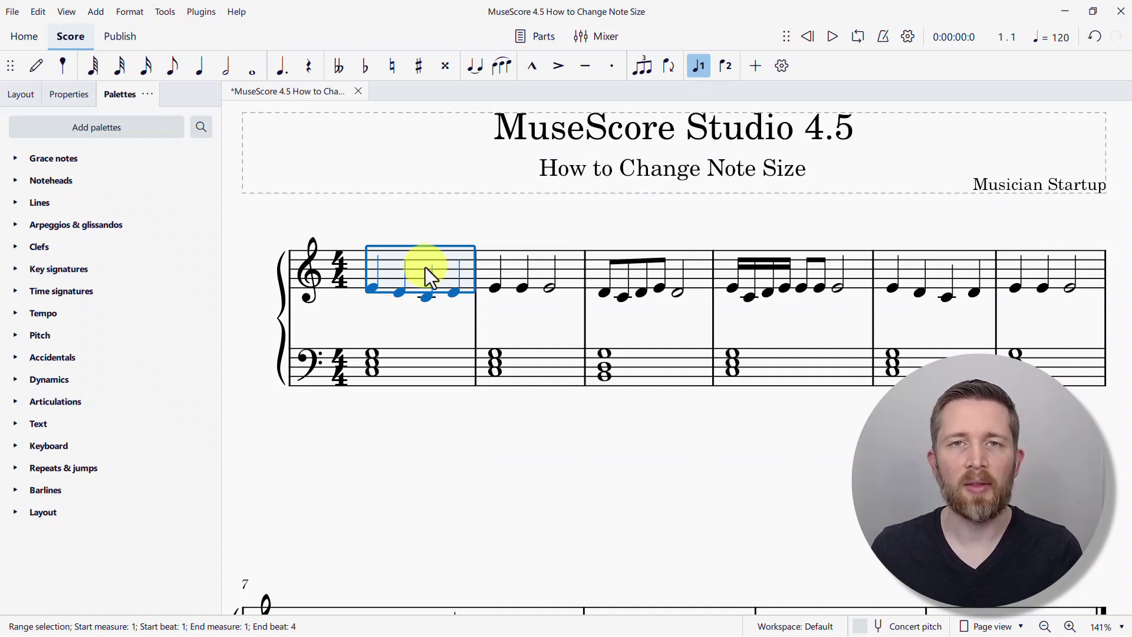
Fine-tune measure 1's stretch, ending one increment wider so later measures shift right.
{"action": "key", "text": "shift"}
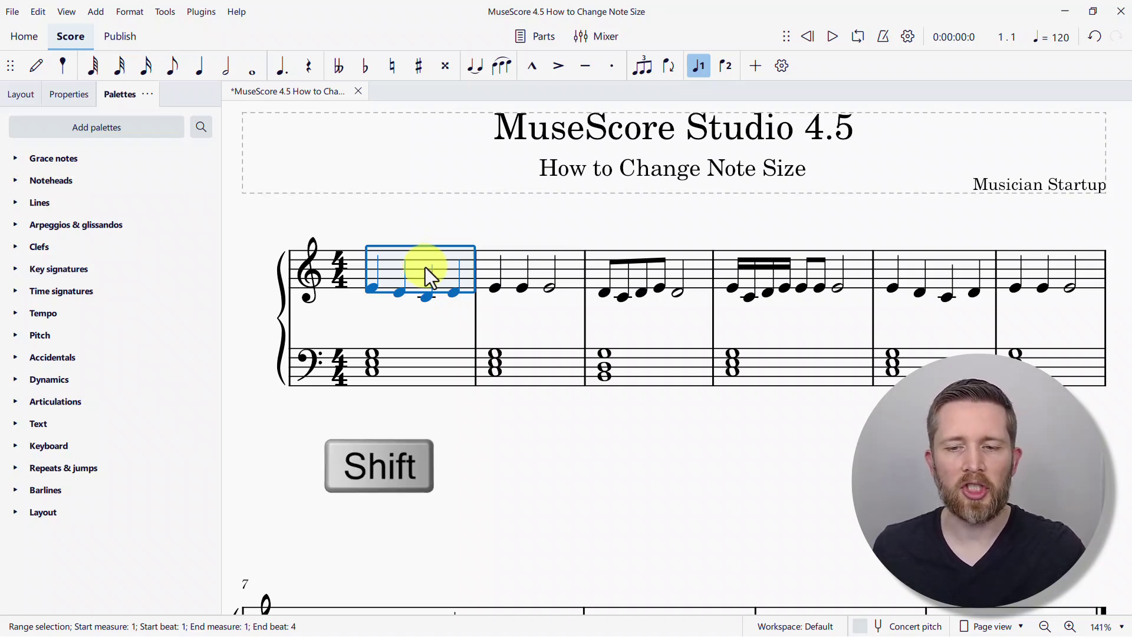
{"action": "key", "text": "shift+bracketright"}
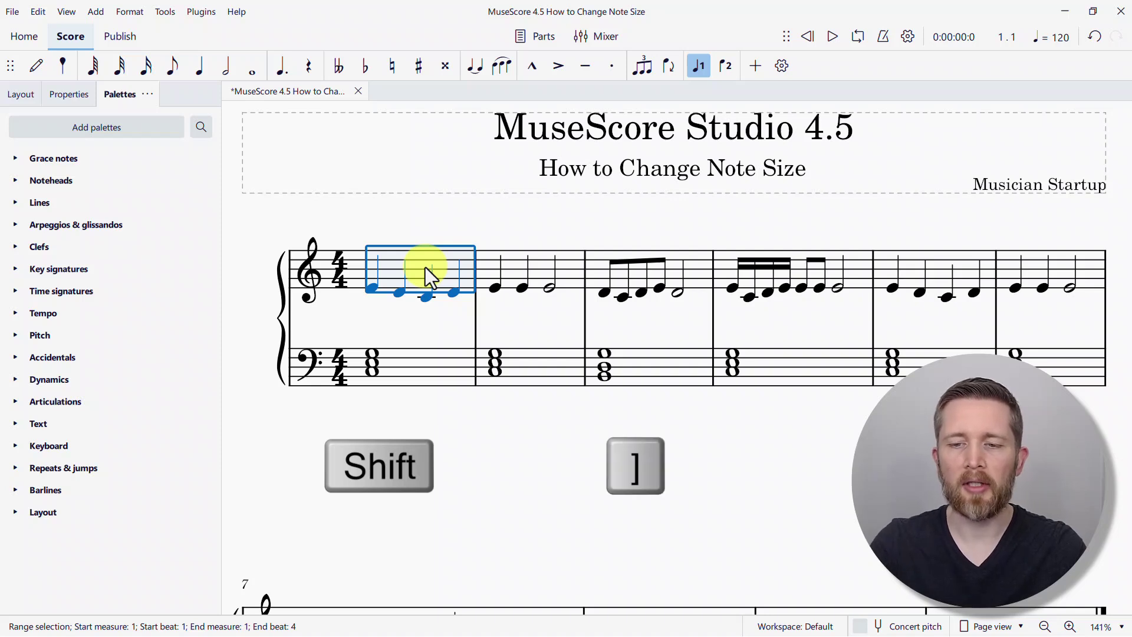
{"action": "key", "text": "shift+bracketleft"}
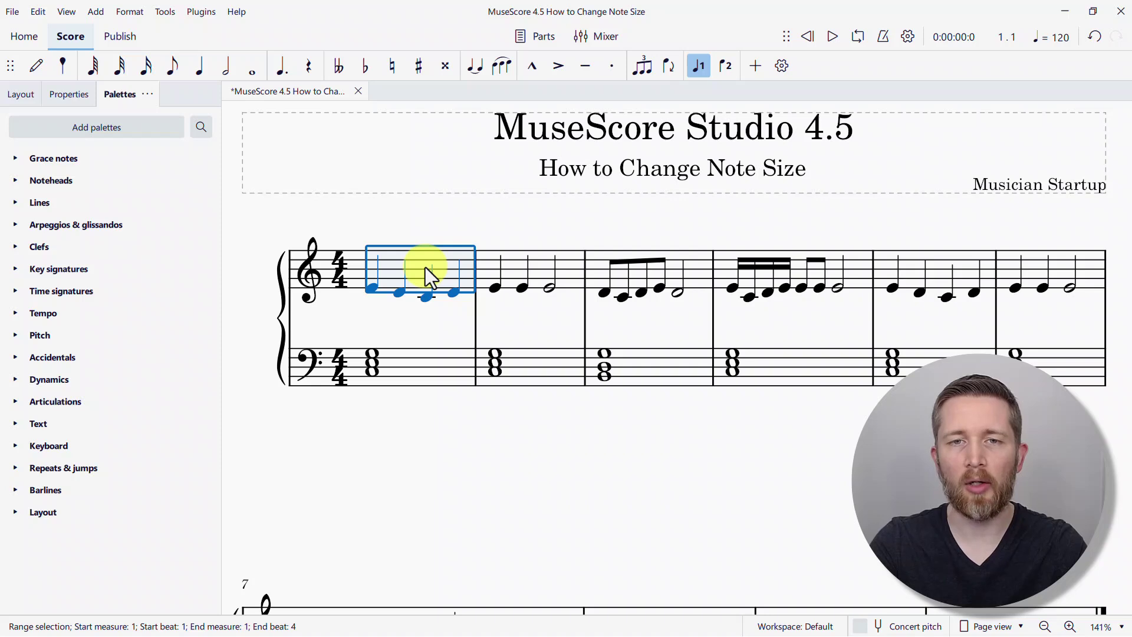
{"action": "key", "text": "shift+bracketright"}
{"action": "key", "text": "shift+bracketright"}
{"action": "key", "text": "shift+bracketright"}
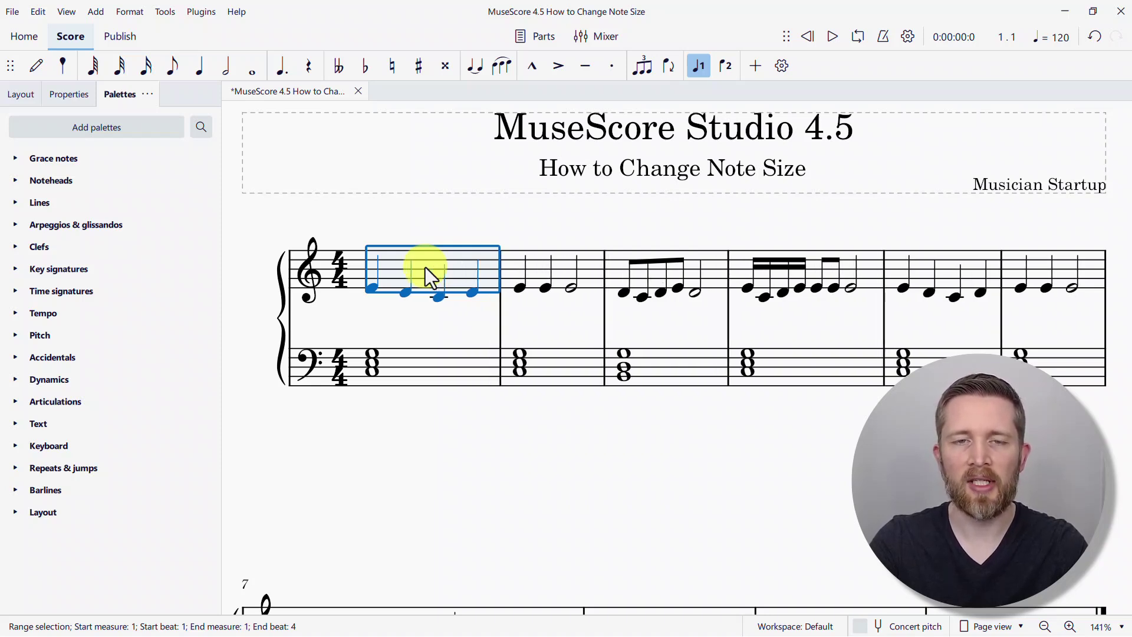
{"action": "key", "text": "shift+bracketleft"}
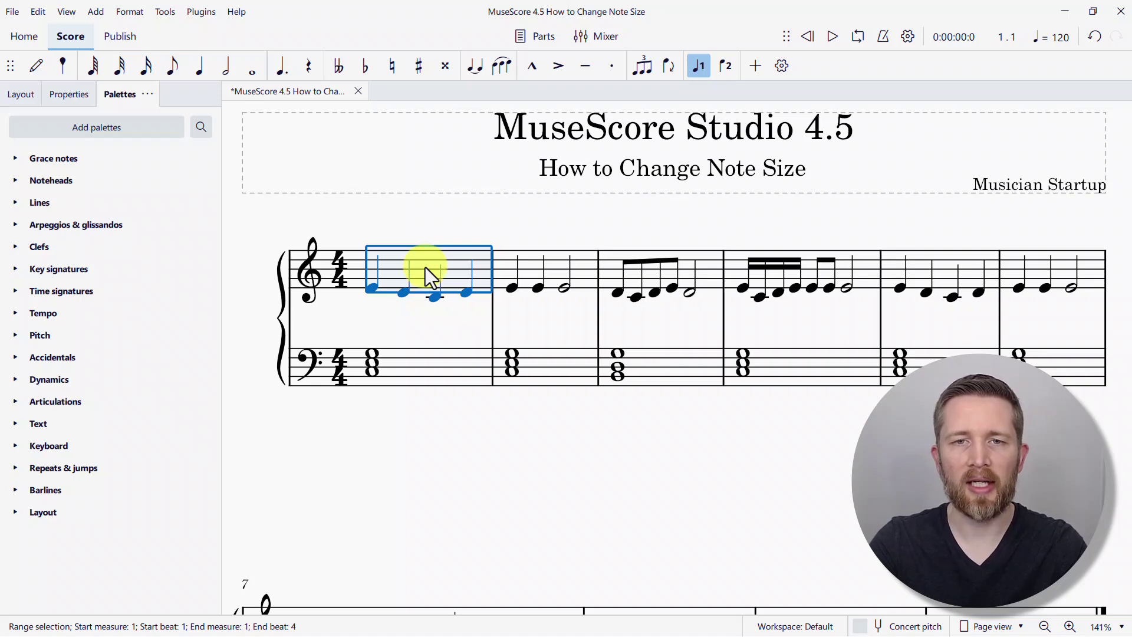
{"action": "key", "text": "shift+bracketleft"}
{"action": "key", "text": "shift+bracketleft"}
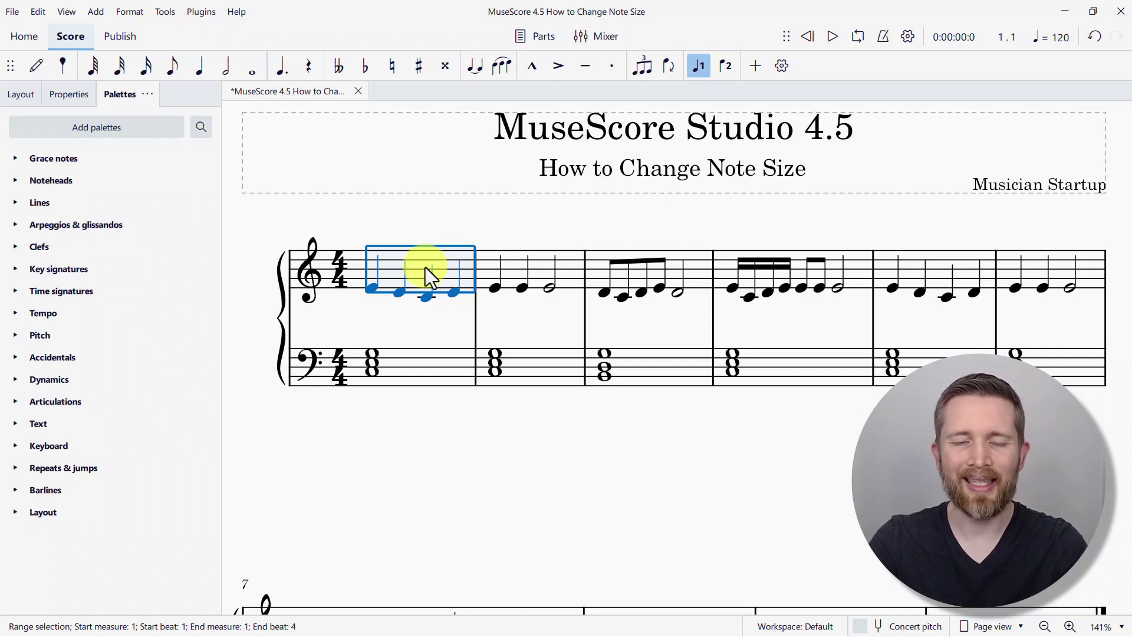
{"action": "key", "text": "shift+bracketright"}
{"action": "key", "text": "shift+bracketright"}
{"action": "key", "text": "shift+bracketright"}
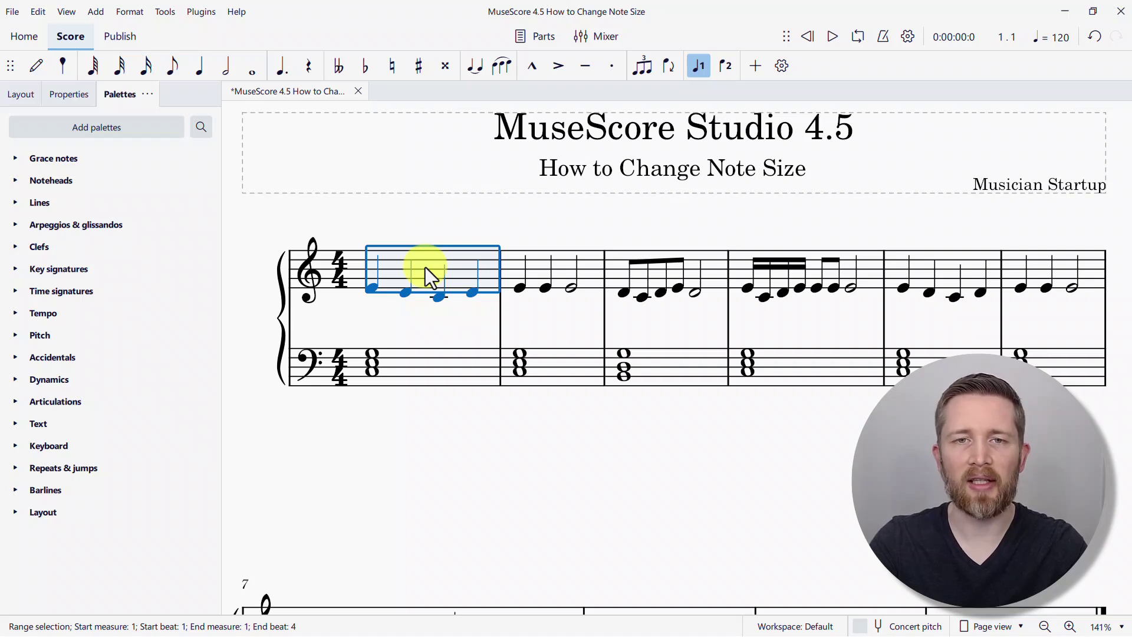
{"action": "key", "text": "shift+bracketleft"}
{"action": "key", "text": "shift+bracketleft"}
{"action": "key", "text": "shift+bracketleft"}
{"action": "key", "text": "shift+bracketright"}
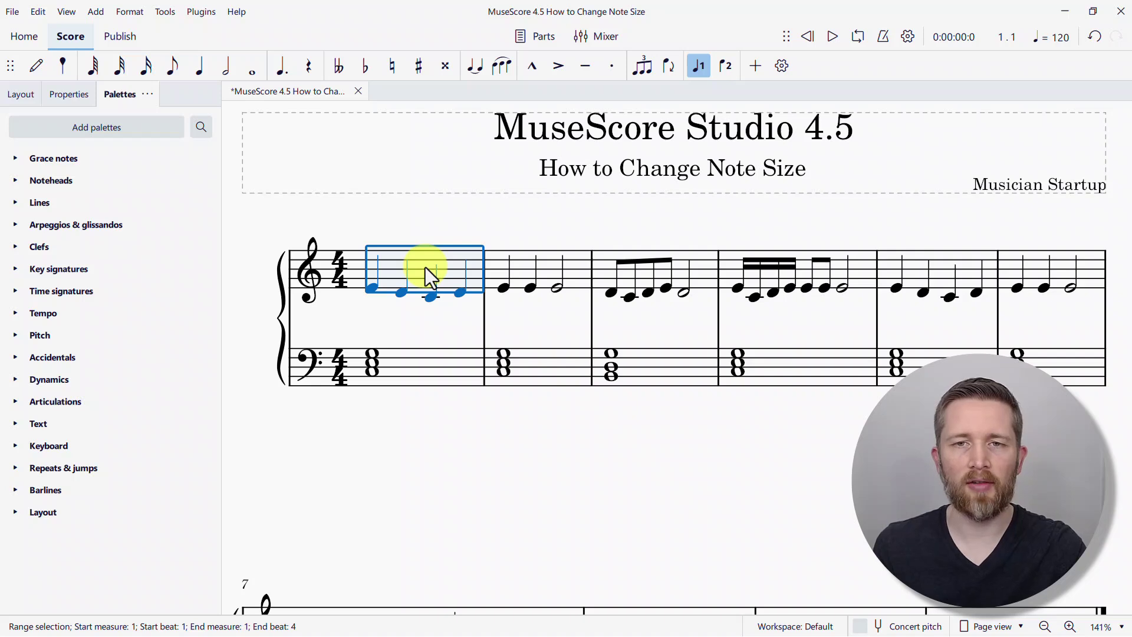
Stretch measures 2–4 wider so measure 6 moves to the next system, then deselect.
{"action": "left_click", "coordinate": [523, 263]}
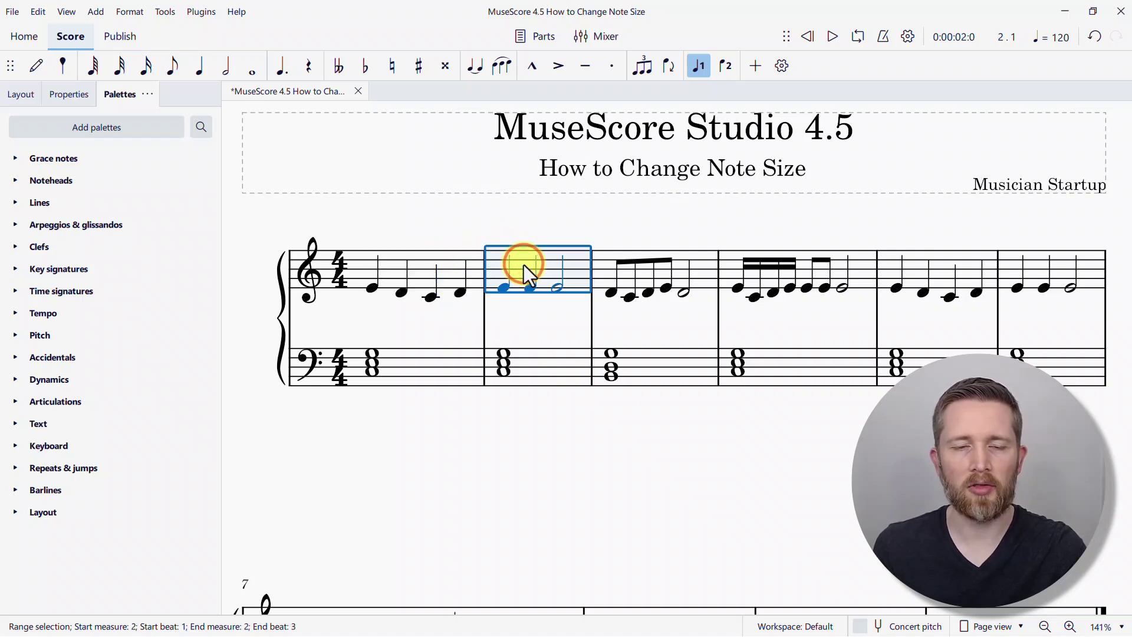
{"action": "left_click", "coordinate": [805, 262], "text": "shift"}
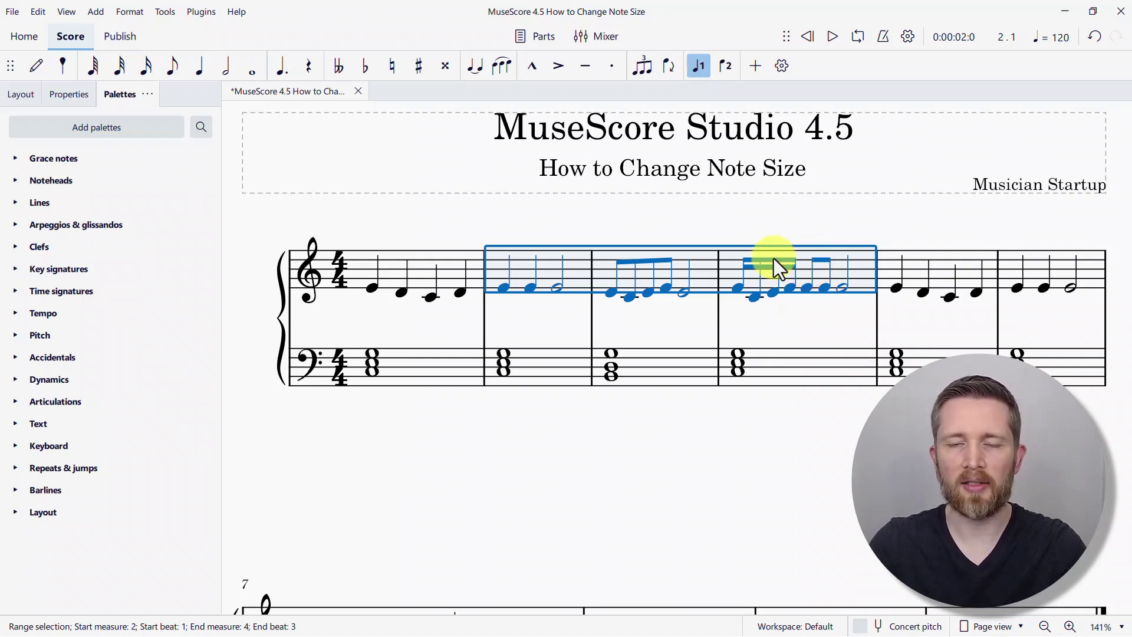
{"action": "key", "text": "braceright"}
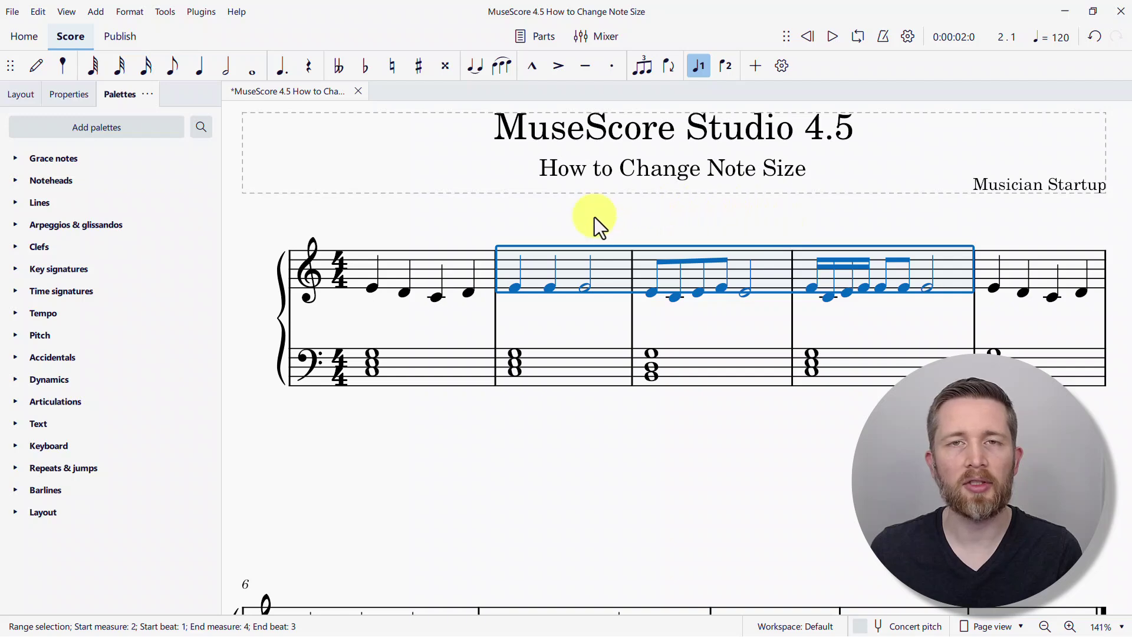
{"action": "left_click", "coordinate": [522, 223]}
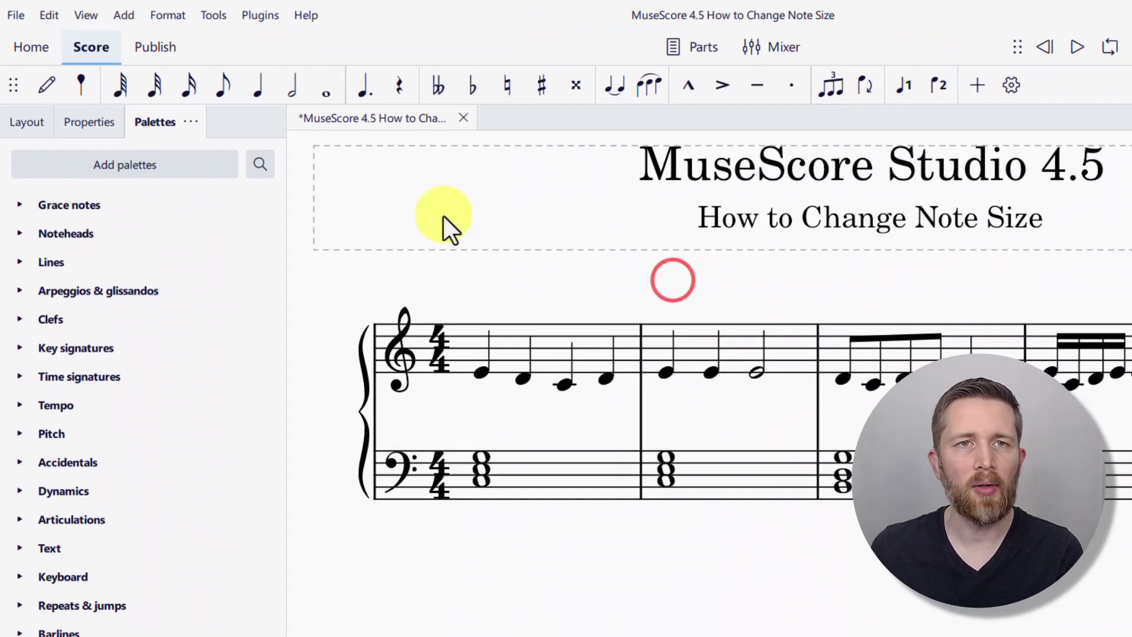
Disable vertical justification of staves in the Page section of Format > Style.
{"action": "left_click", "coordinate": [207, 16]}
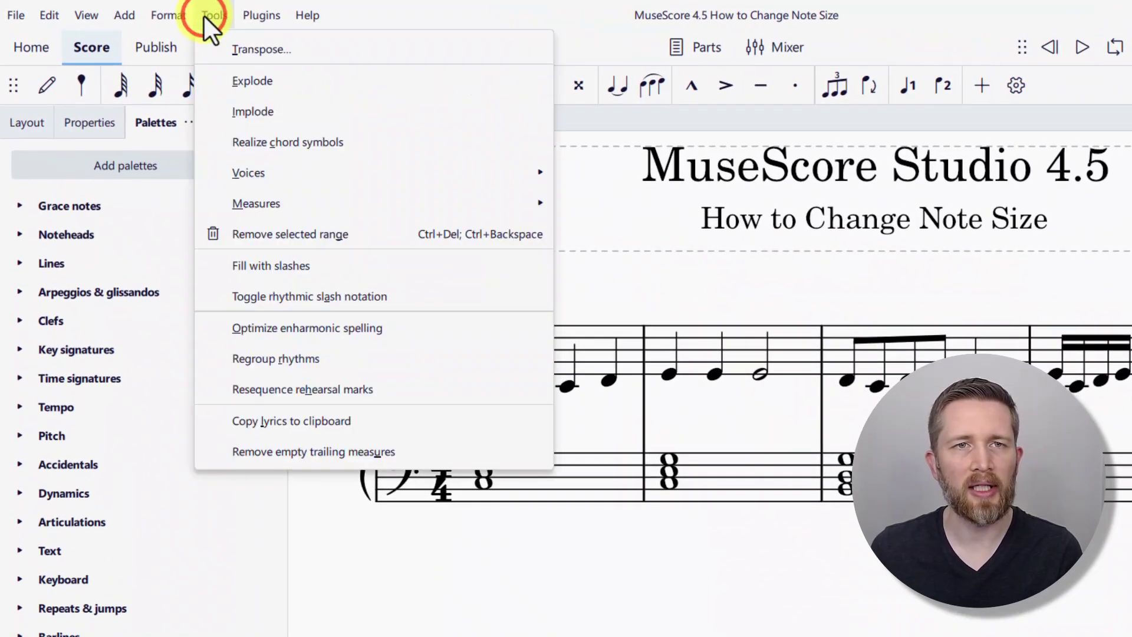
{"action": "mouse_move", "coordinate": [173, 12]}
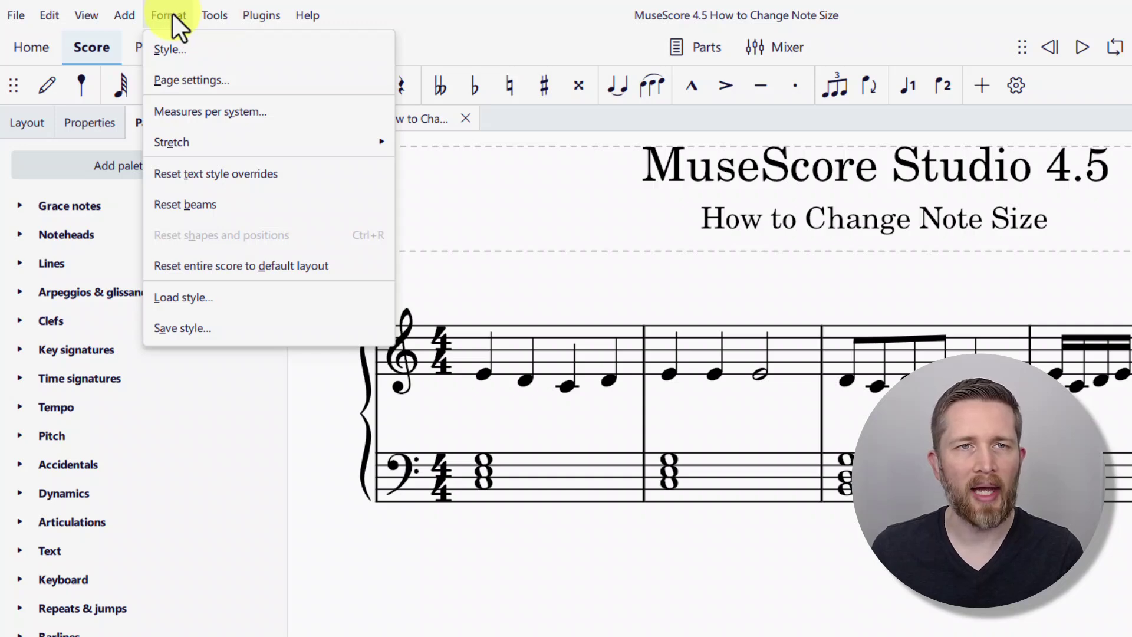
{"action": "left_click", "coordinate": [175, 47]}
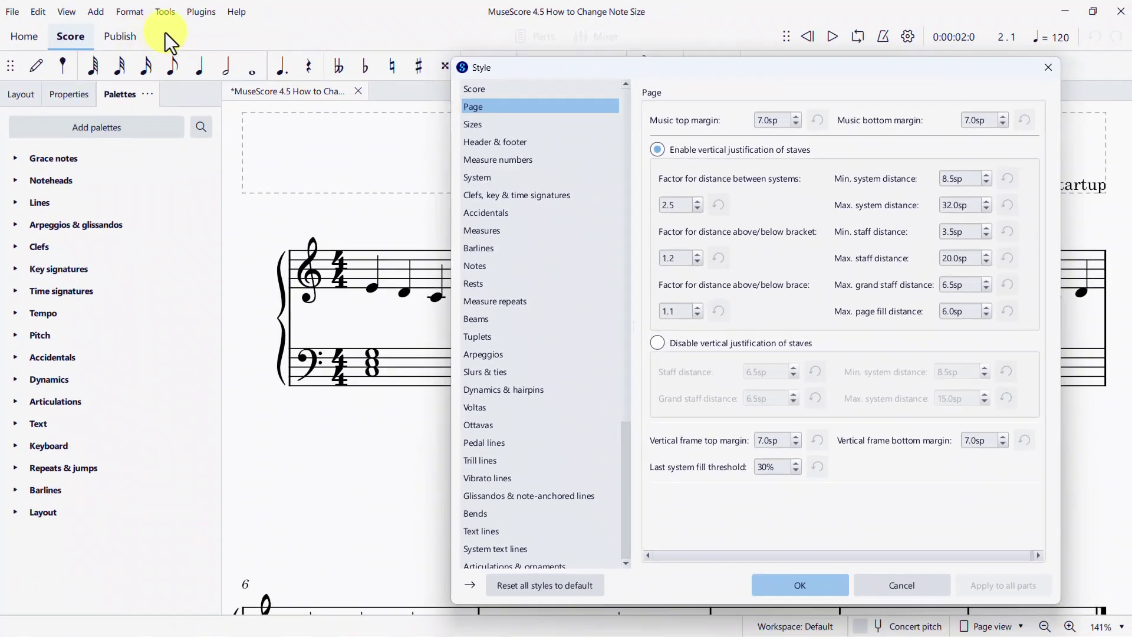
{"action": "left_click", "coordinate": [504, 90]}
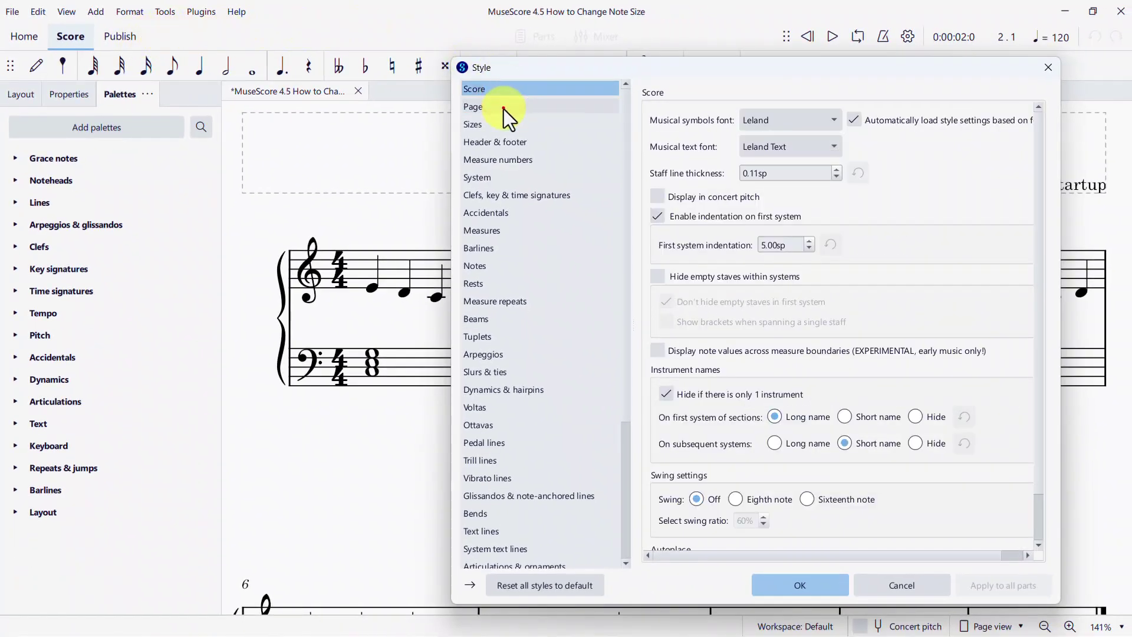
{"action": "left_click", "coordinate": [503, 108]}
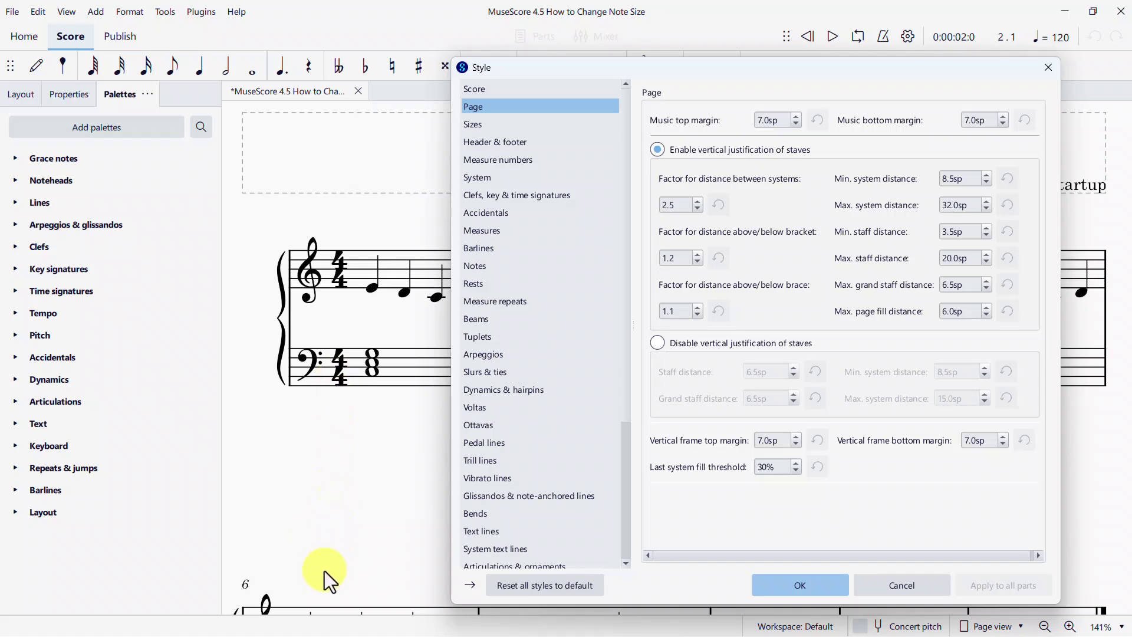
{"action": "left_click", "coordinate": [657, 343]}
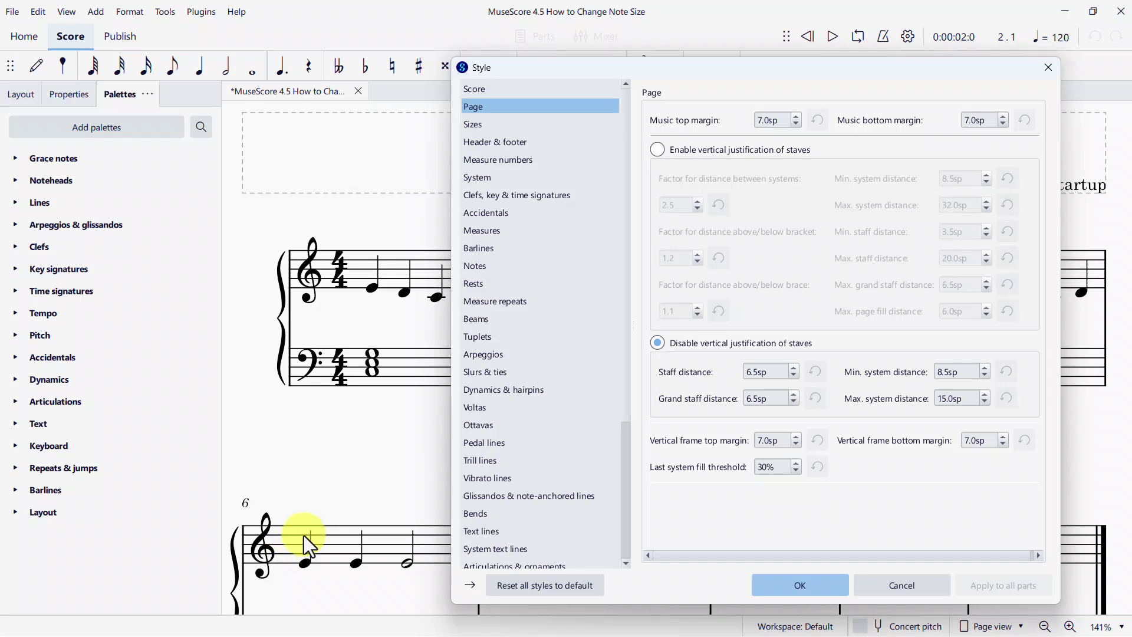
Try a staff distance and grand staff distance of 0.
{"action": "double_click", "coordinate": [779, 373]}
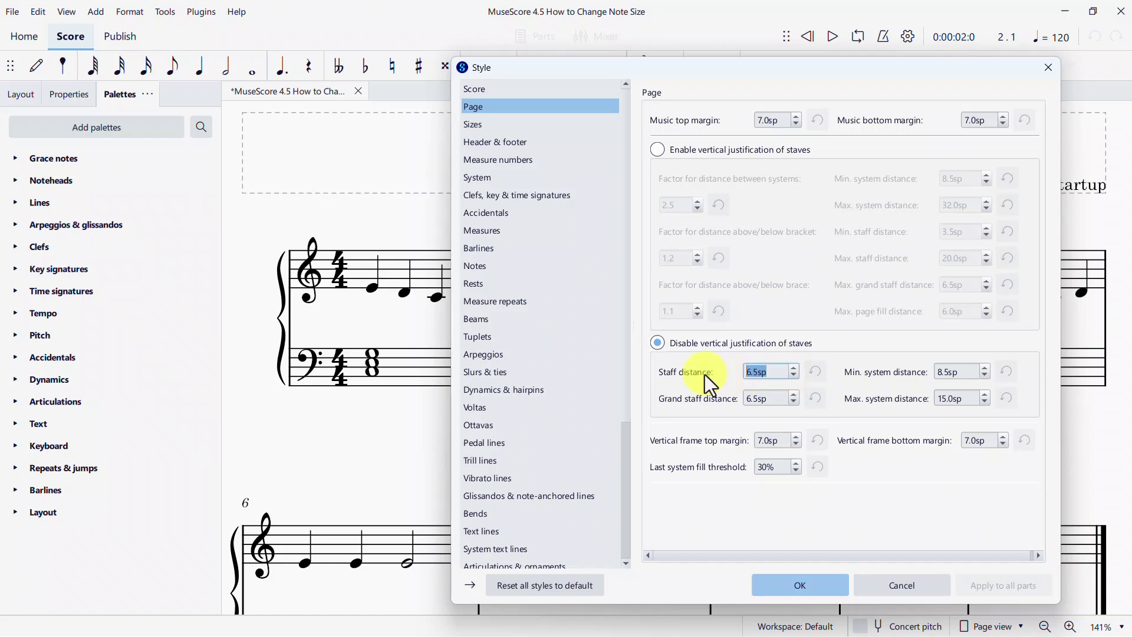
{"action": "type", "text": "0"}
{"action": "key", "text": "Return"}
{"action": "double_click", "coordinate": [772, 399]}
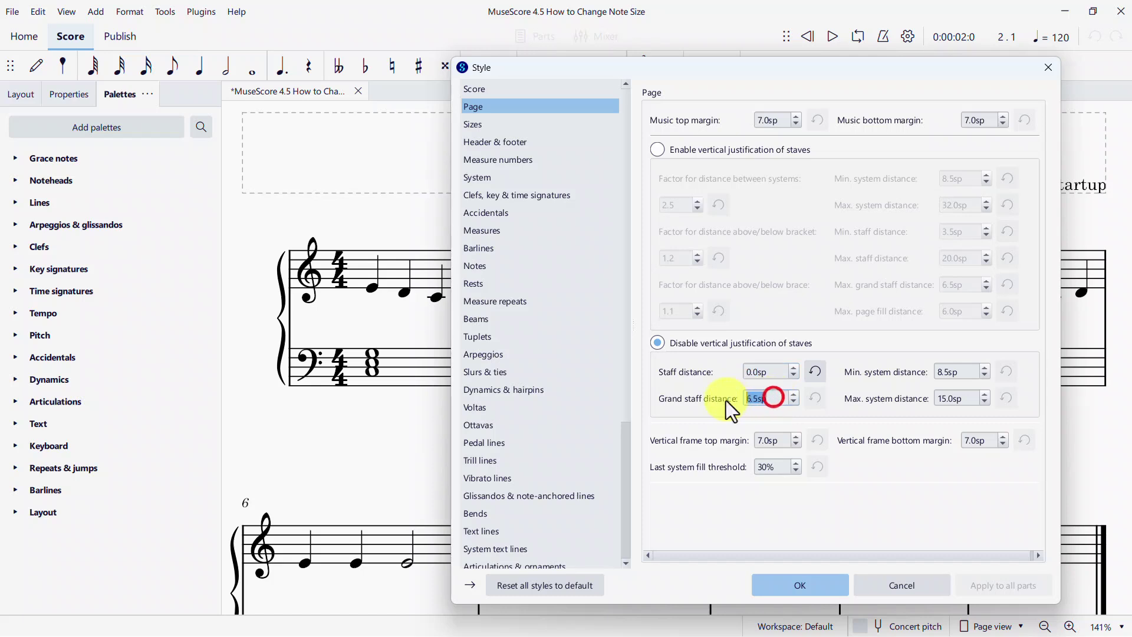
{"action": "type", "text": "0"}
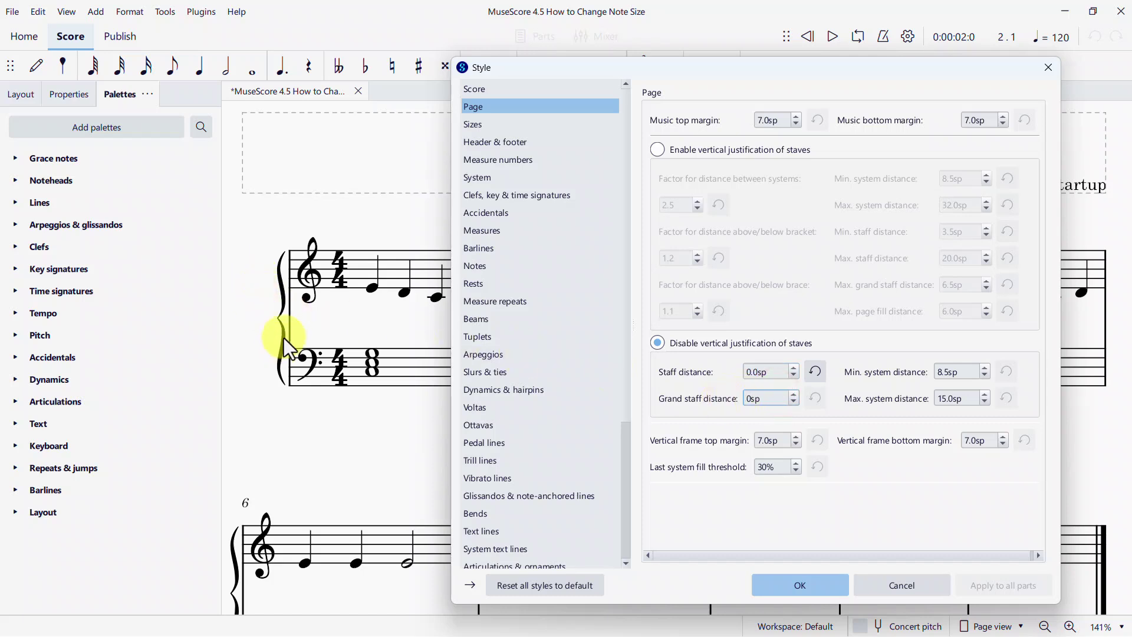
{"action": "key", "text": "Return"}
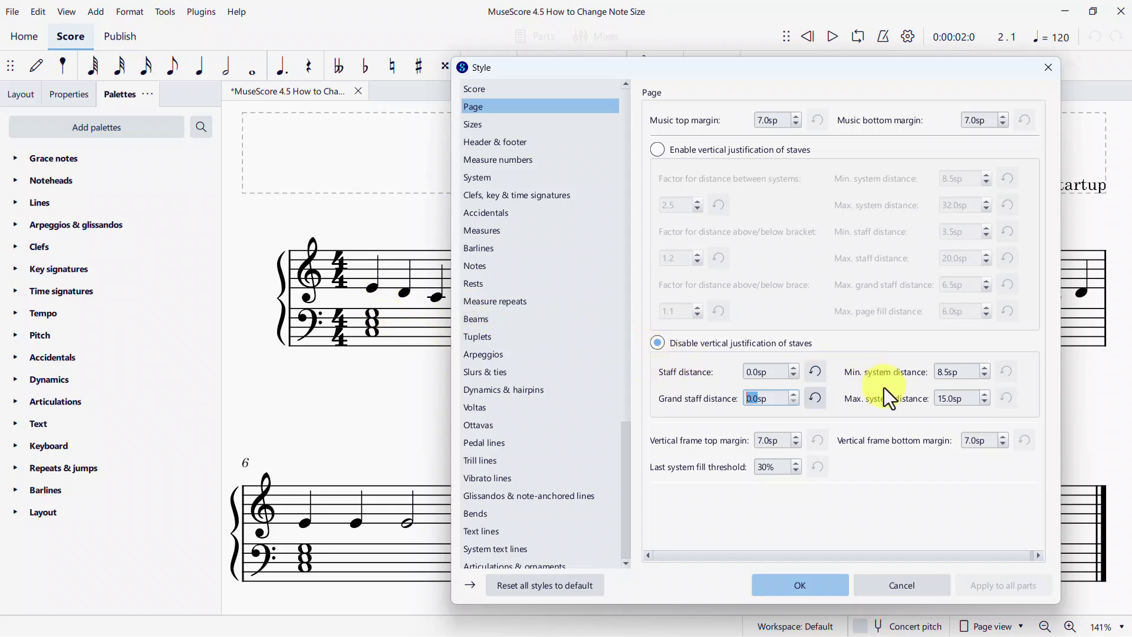
Set max. system distance to 8.5sp and reset both staff distances to 6.5sp.
{"action": "left_click_drag", "start_coordinate": [975, 400], "coordinate": [900, 399]}
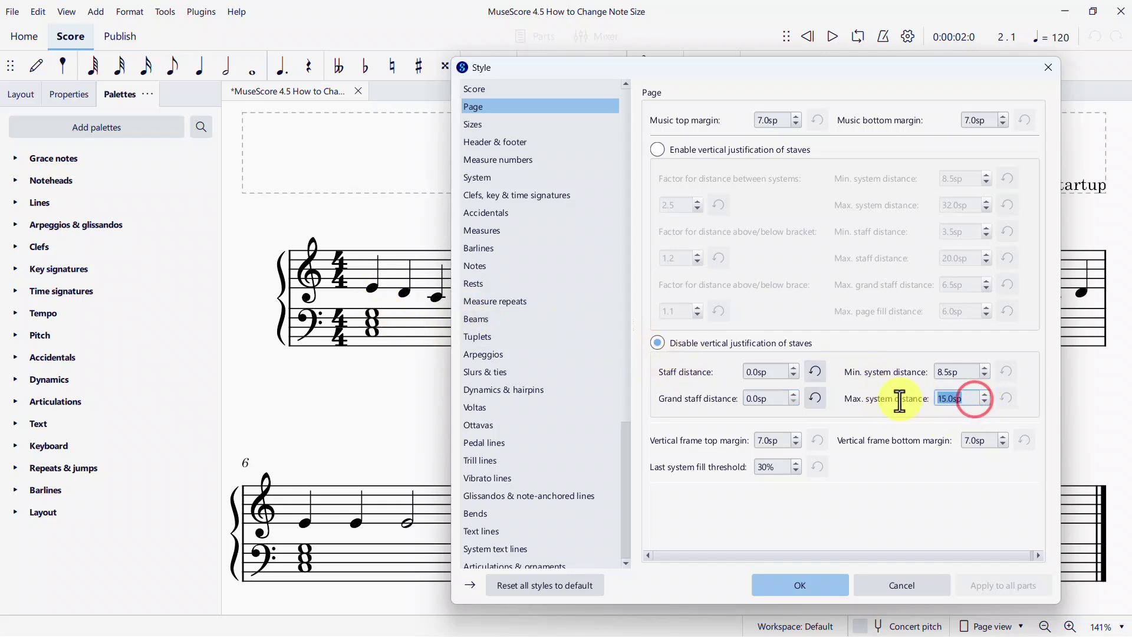
{"action": "type", "text": "0"}
{"action": "key", "text": "Return"}
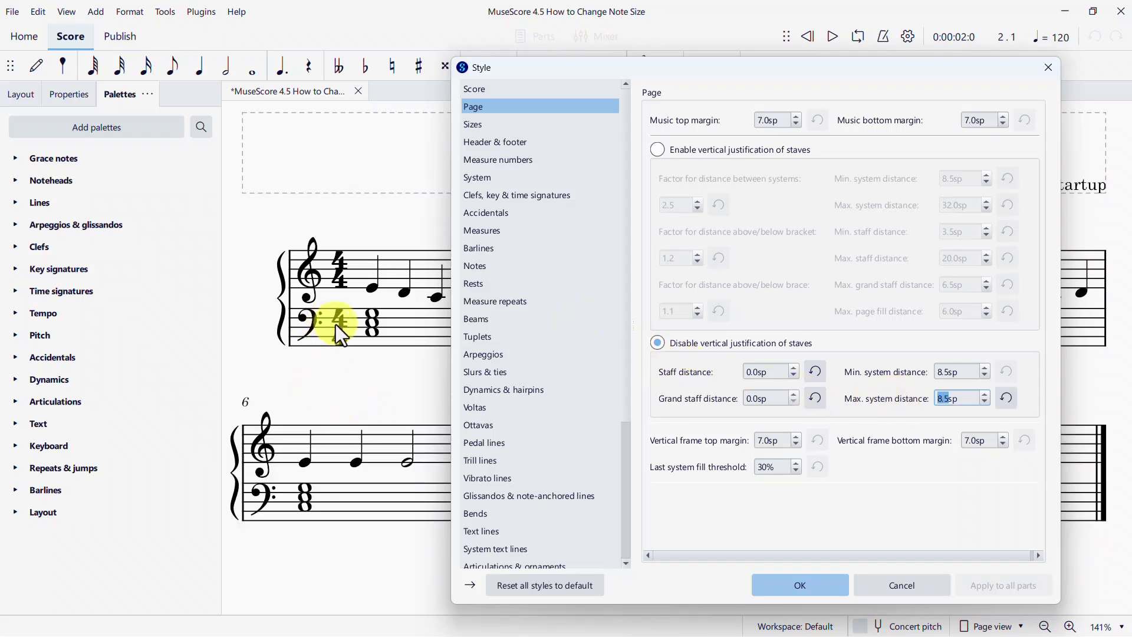
{"action": "left_click_drag", "start_coordinate": [963, 399], "coordinate": [855, 391]}
{"action": "left_click", "coordinate": [815, 371]}
{"action": "left_click", "coordinate": [813, 395]}
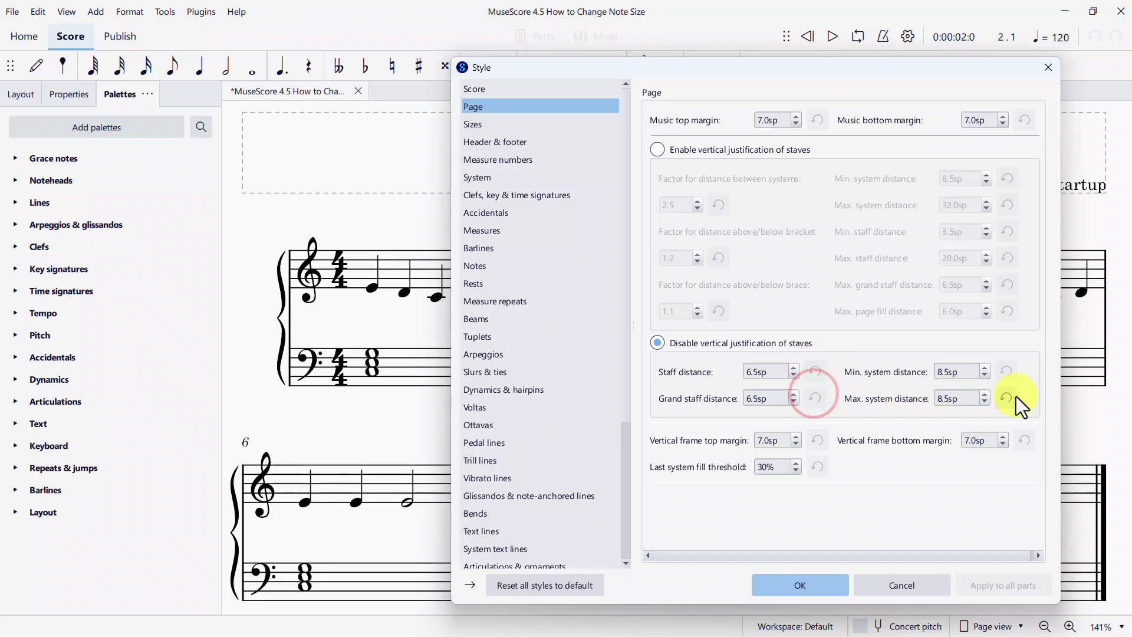